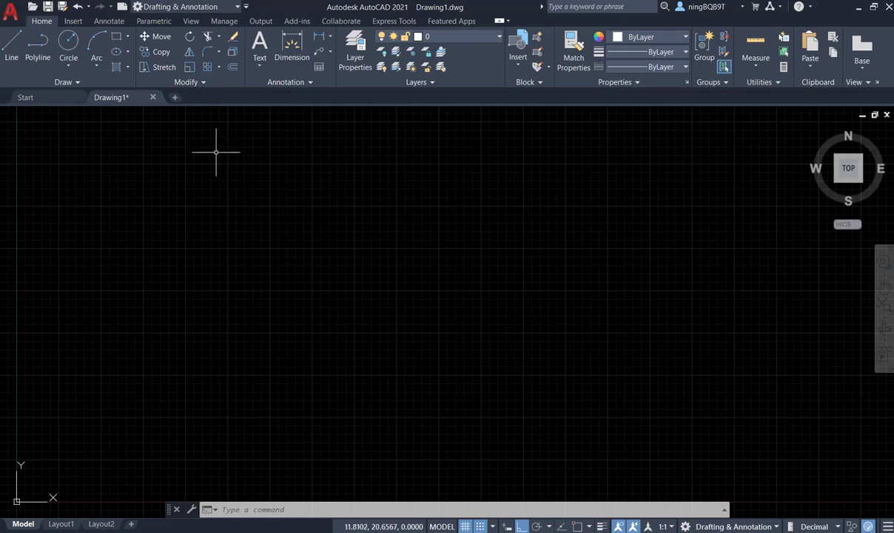
Expand the Modify panel's slide-out to reveal Edit Polyline and the other extra tools
left_click(208, 84)
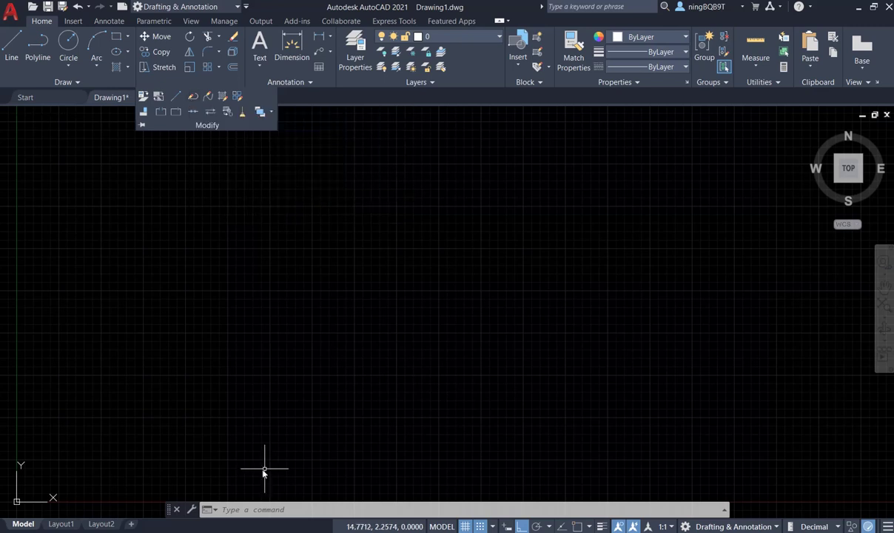
Issue the PEDIT command from the command line while Drawing1 is still empty
left_click(303, 511)
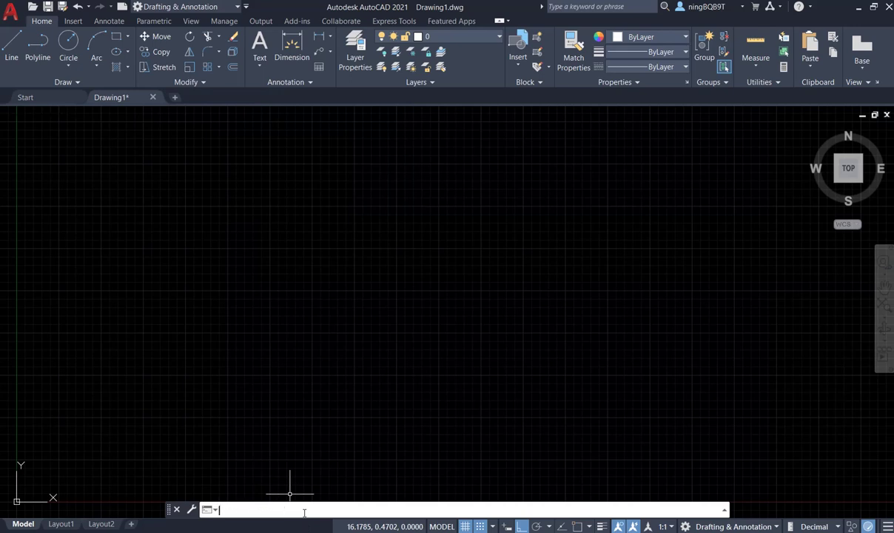
type("P")
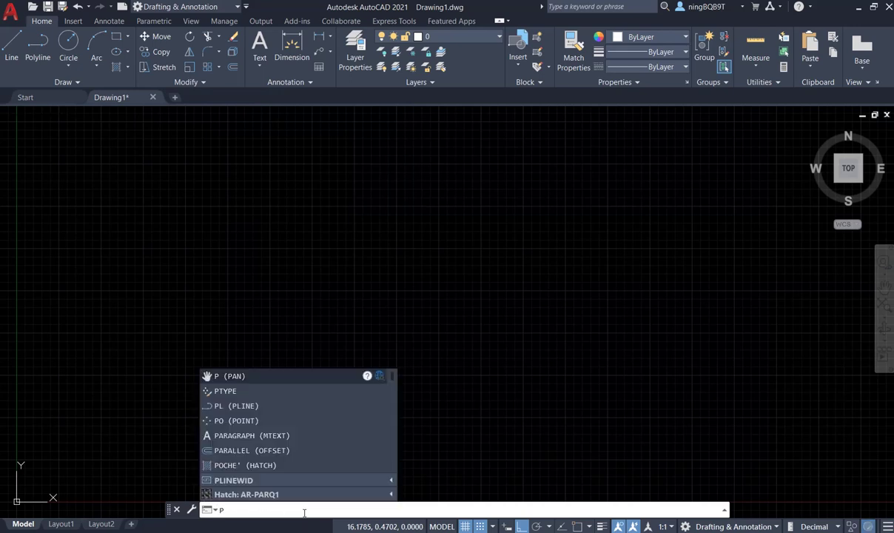
type("ED")
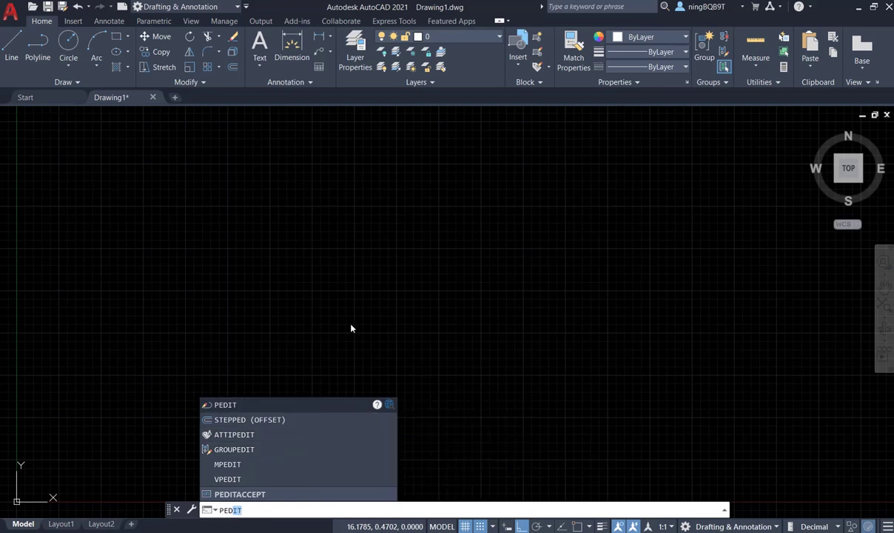
key("Return")
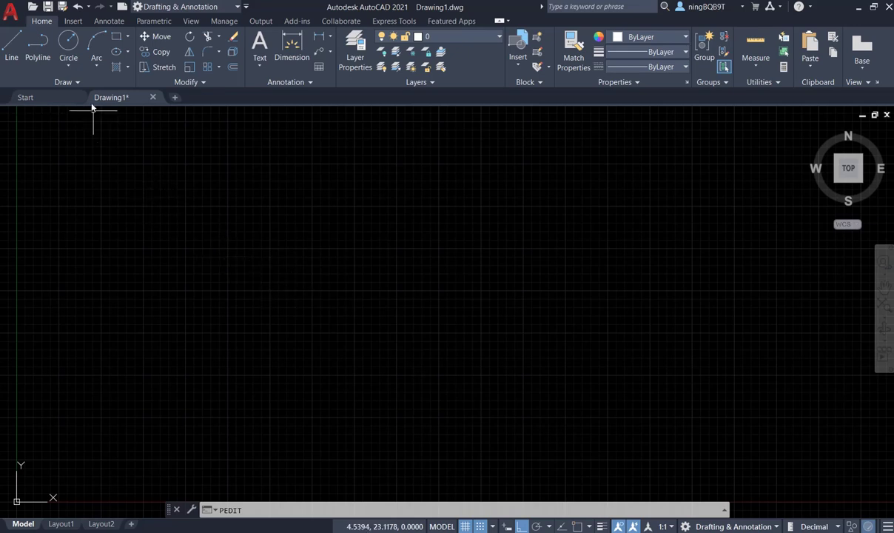
Draw an open stepped polyline: 7.5-unit bottom edge, tall right side, two steps down leftward
left_click(34, 45)
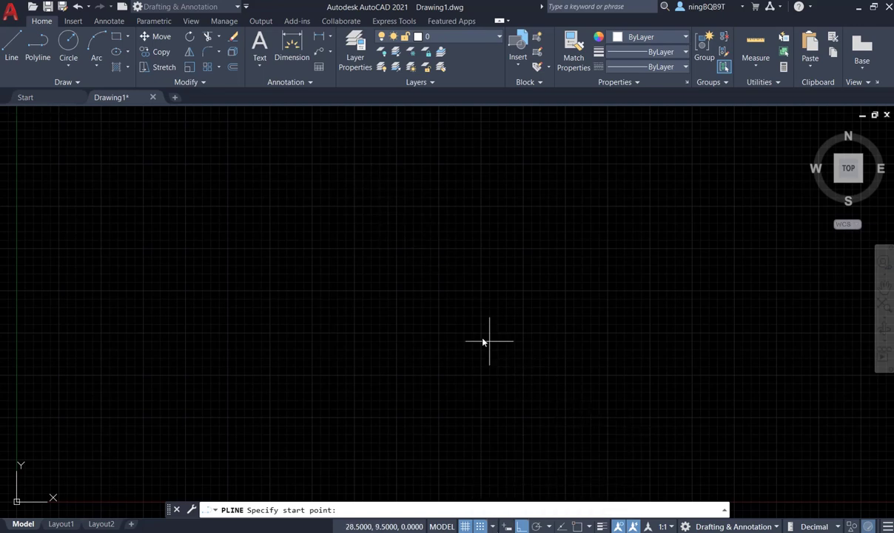
left_click(396, 334)
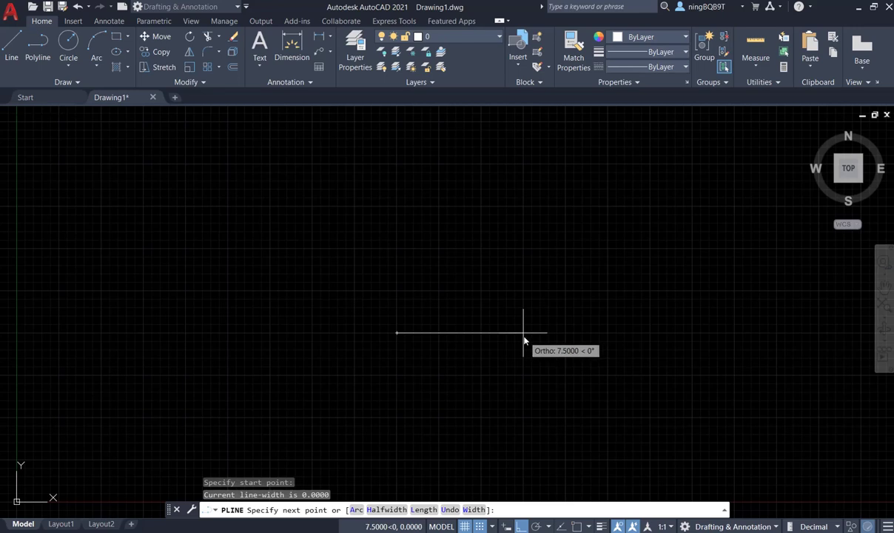
left_click(523, 333)
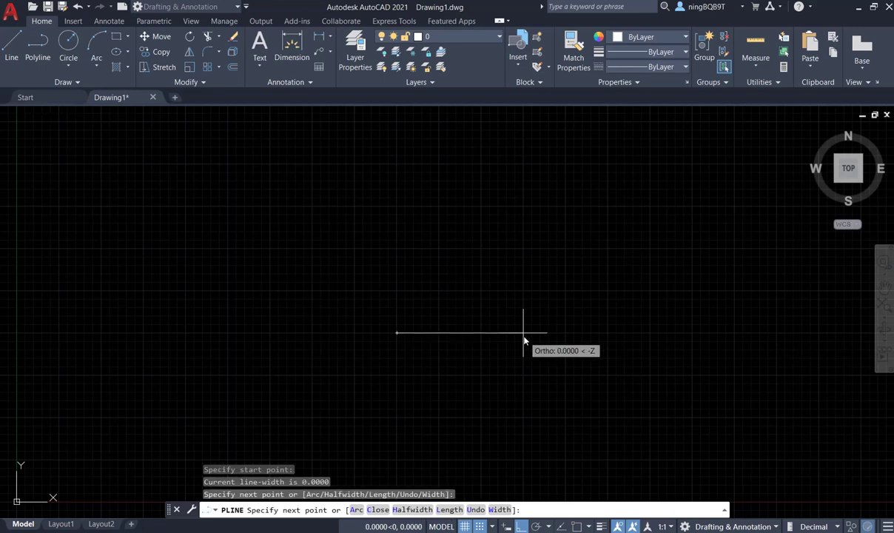
left_click(480, 253)
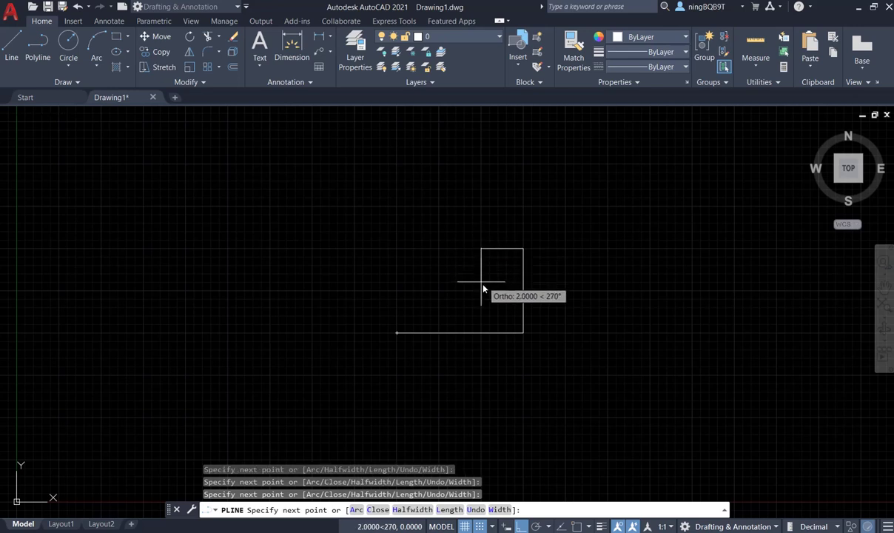
left_click(482, 290)
left_click(440, 292)
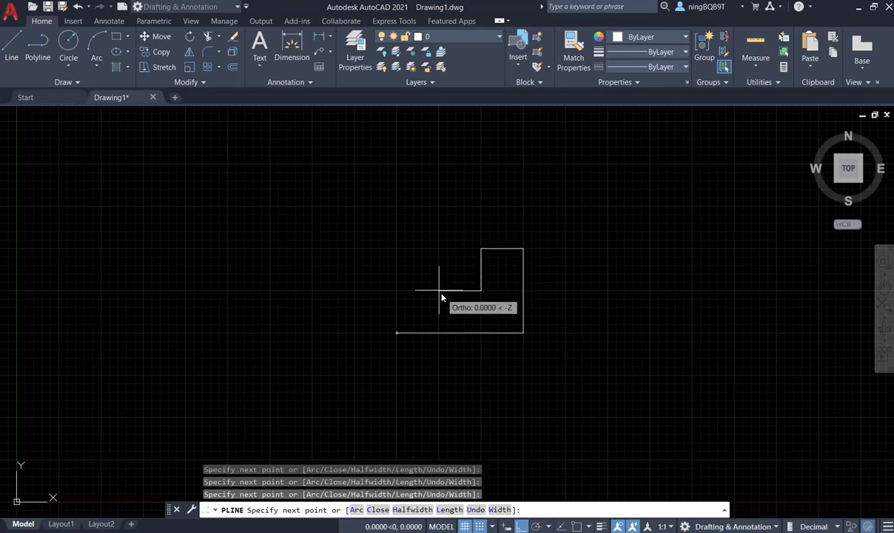
left_click(440, 317)
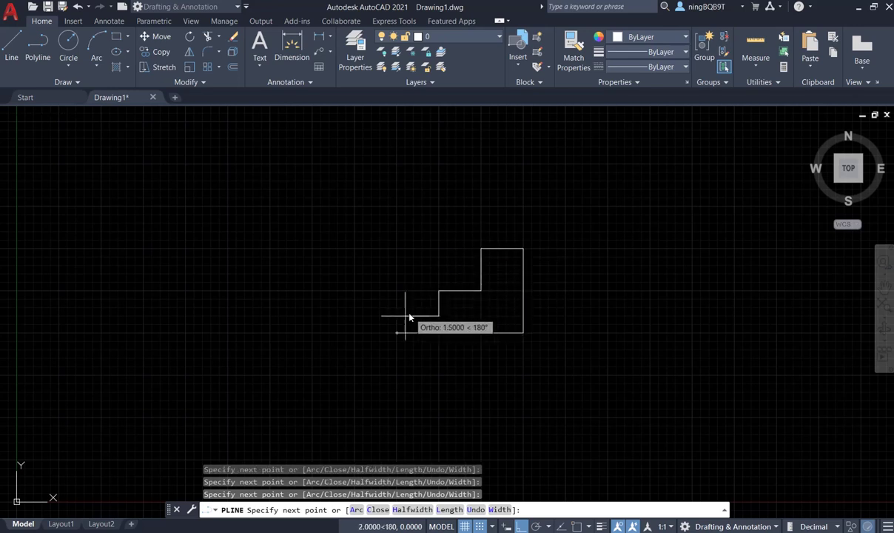
left_click(398, 317)
right_click(400, 318)
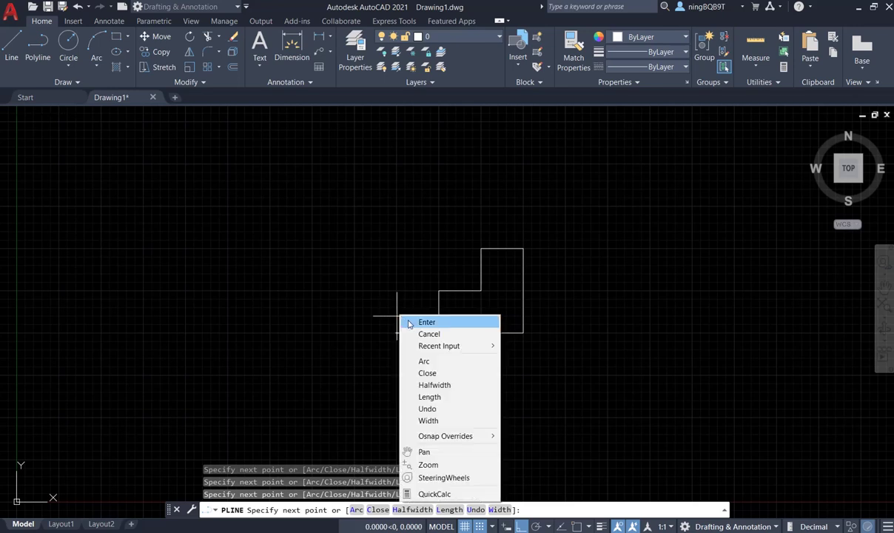
left_click(418, 318)
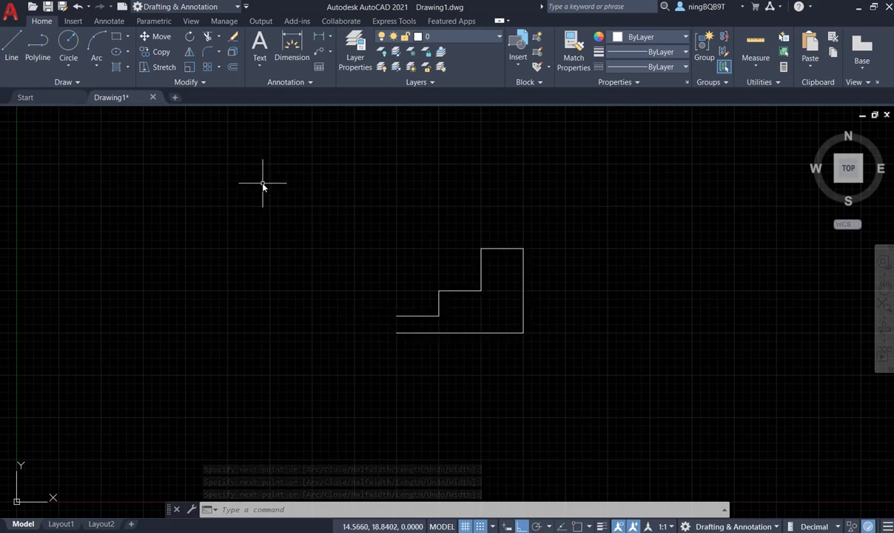
Start Edit Polyline from the expanded Modify panel and select the stepped polyline
left_click(205, 86)
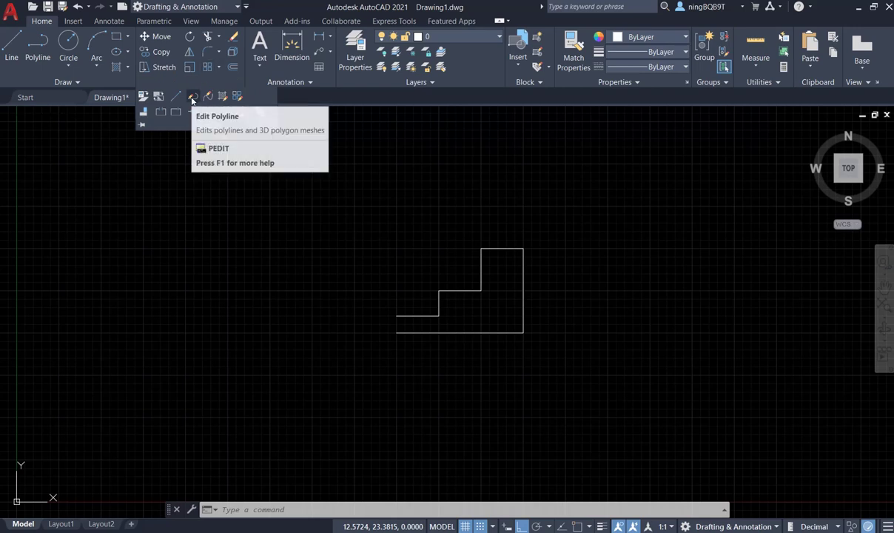
left_click(192, 99)
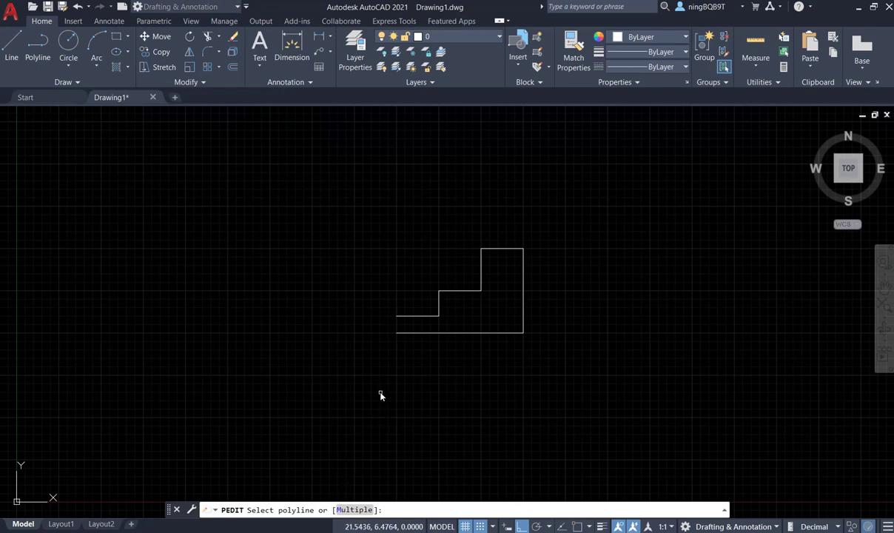
left_click(480, 333)
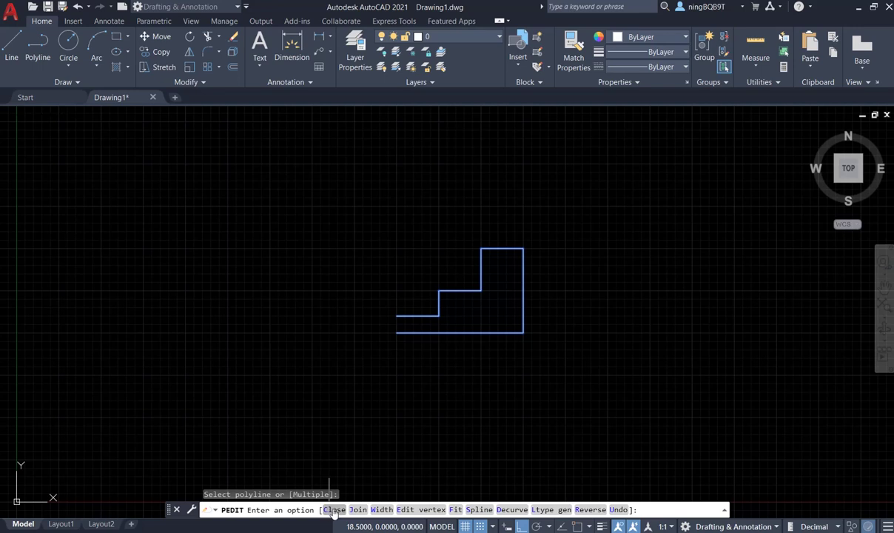
Close the stepped polyline, then attempt Join, which is rejected for a closed polyline
left_click(334, 509)
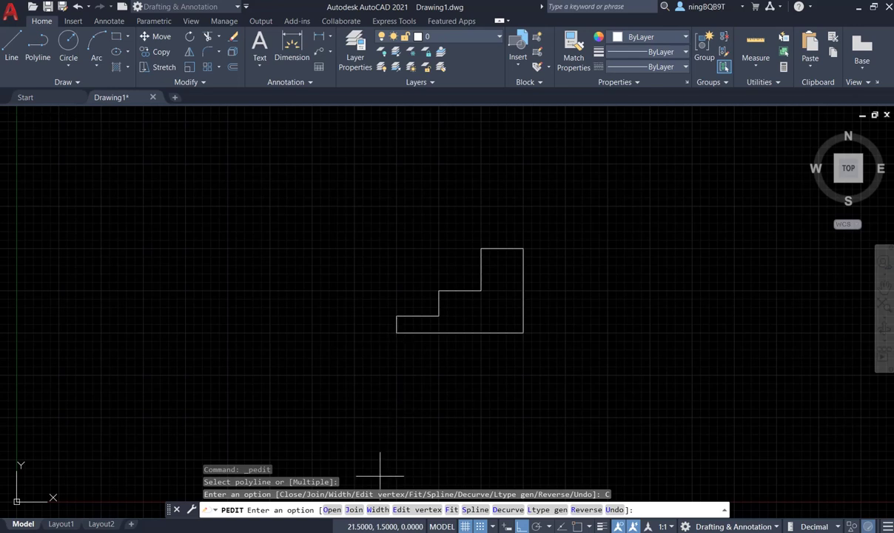
type("J")
key("Return")
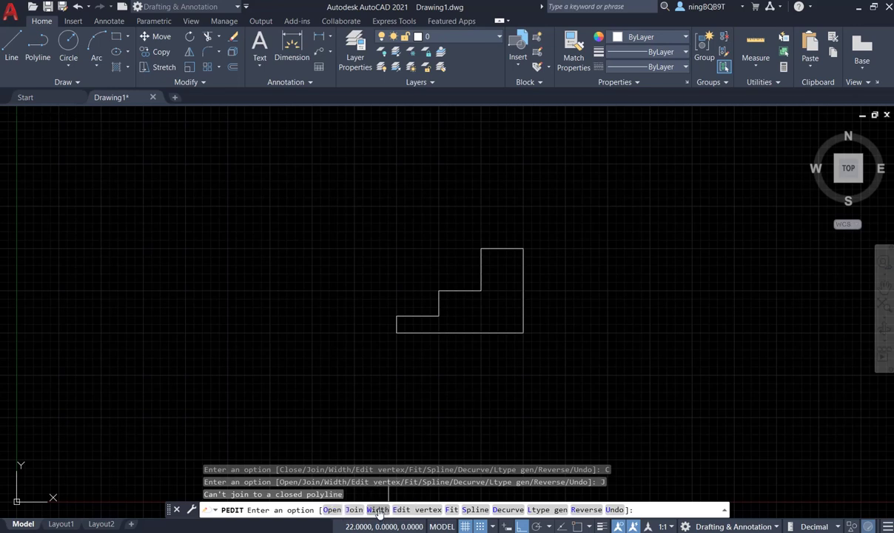
Set a uniform width of 0.1 on all segments of the closed polyline
left_click(377, 510)
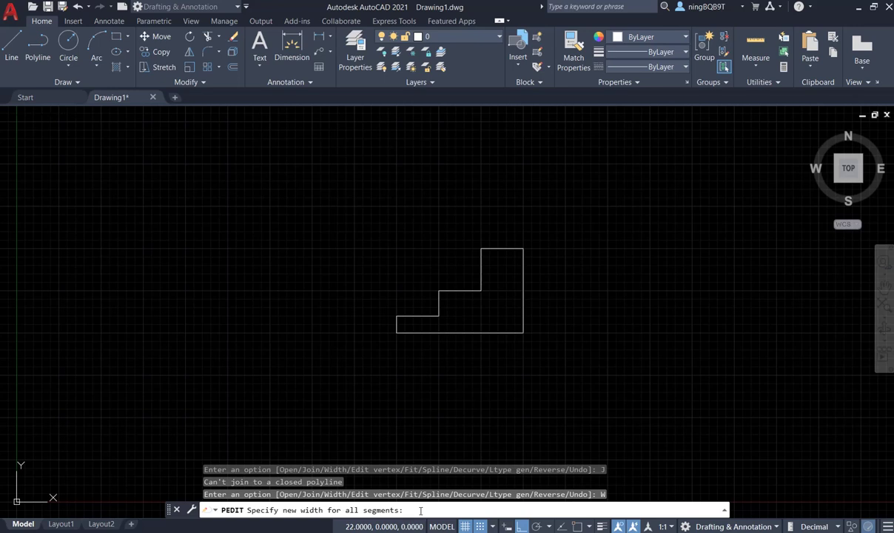
type("0")
type(".1")
key("Return")
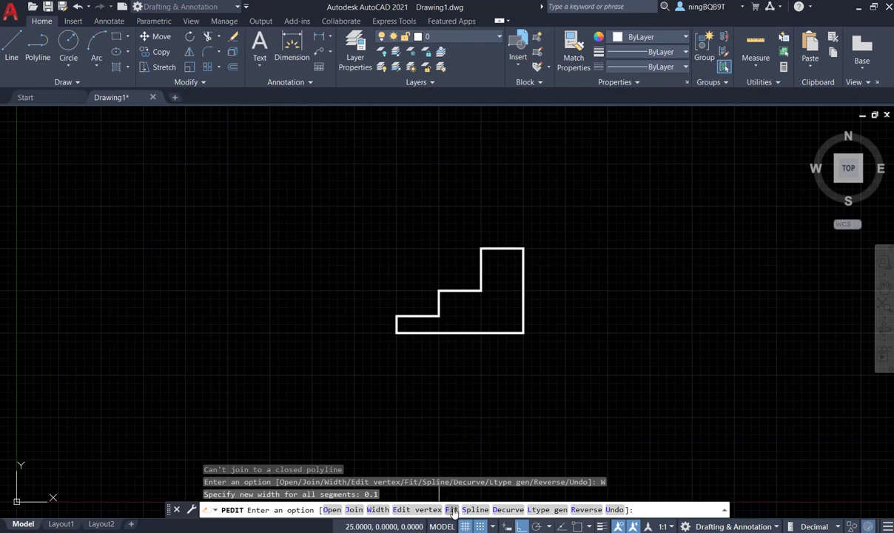
left_click(451, 509)
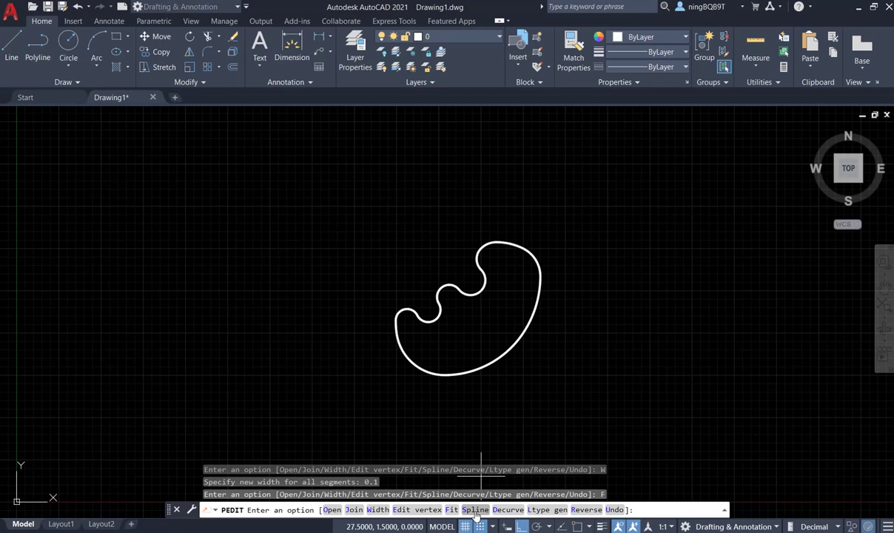
left_click(477, 513)
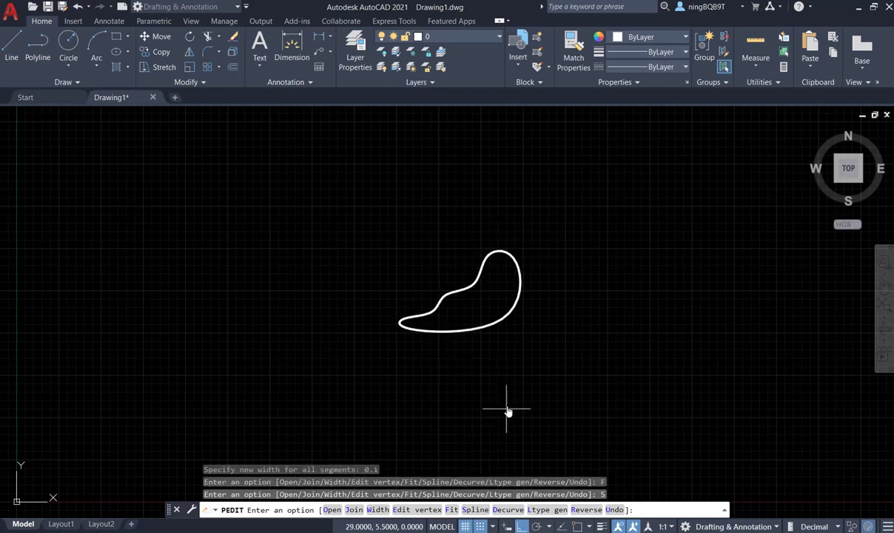
left_click(509, 511)
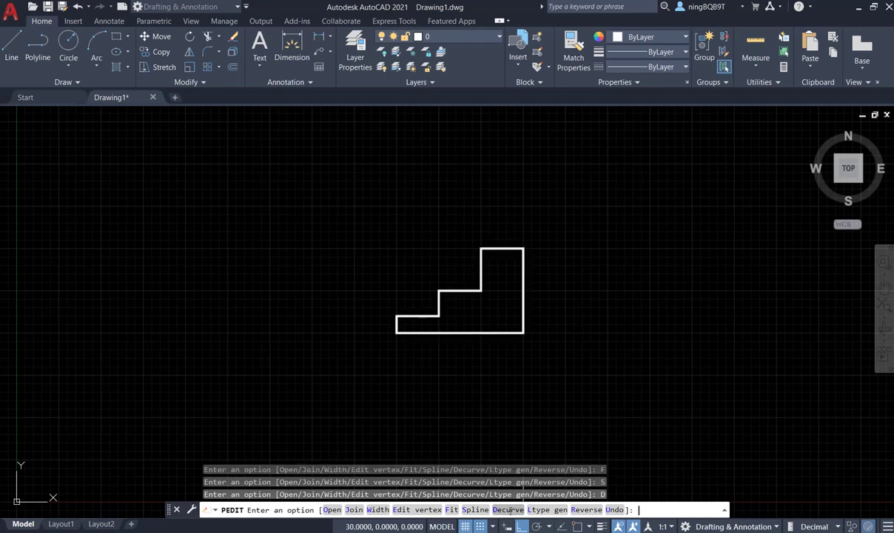